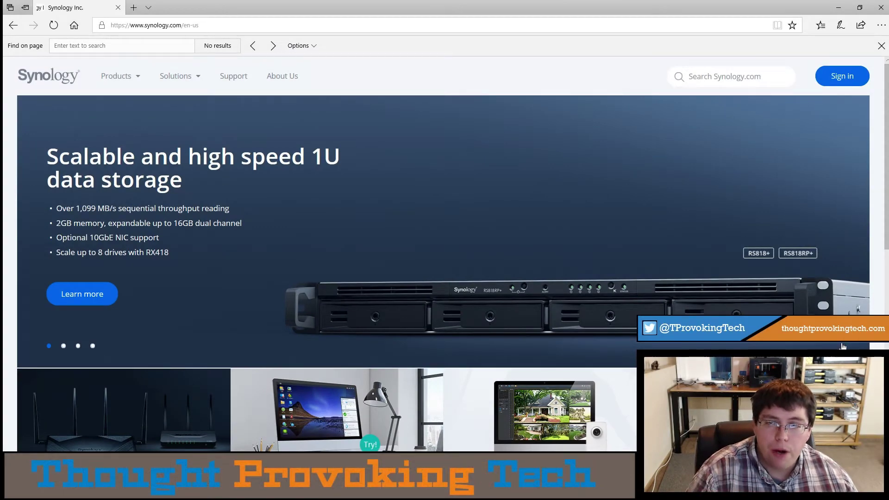
Scroll down to the footer and go to Synology's Download Center page.
{"action": "scroll", "coordinate": [258, 185], "scroll_direction": "down", "scroll_amount": 10}
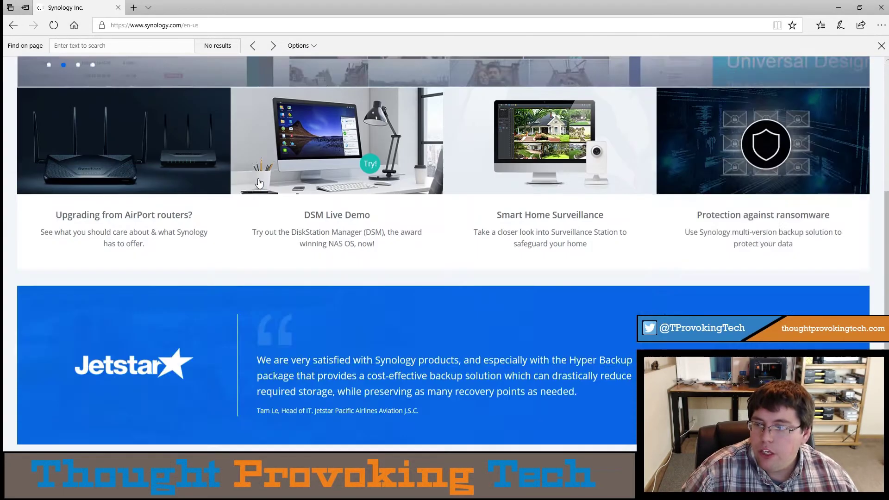
{"action": "scroll", "coordinate": [388, 231], "scroll_direction": "down", "scroll_amount": 1}
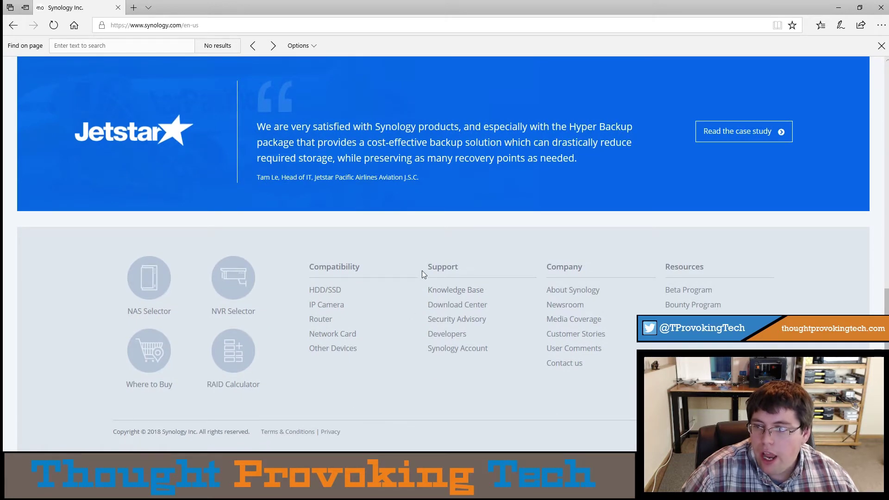
{"action": "left_click", "coordinate": [471, 306]}
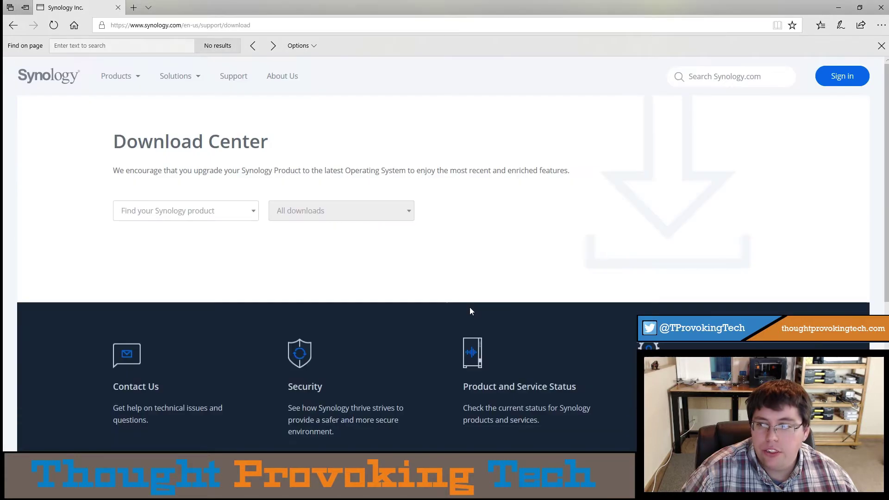
Pick DS415+ from the product list to show its Utilities downloads.
{"action": "left_click", "coordinate": [230, 215]}
{"action": "scroll", "coordinate": [204, 319], "scroll_direction": "down", "scroll_amount": 3}
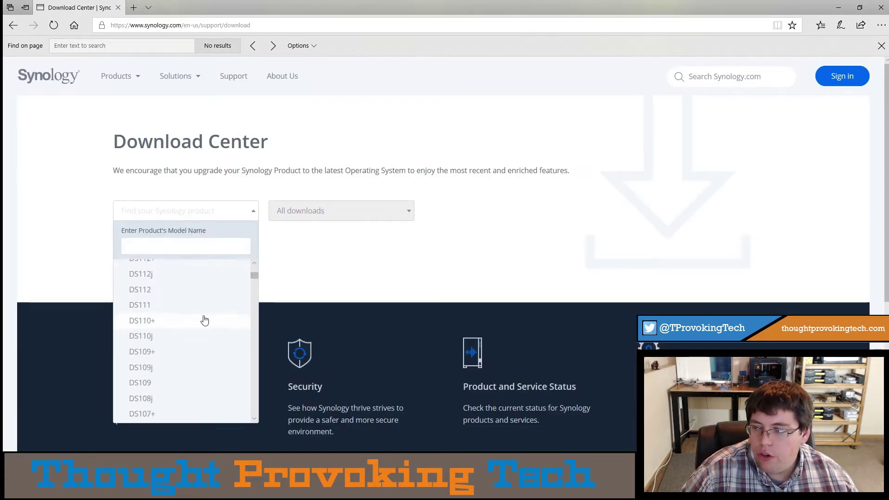
{"action": "scroll", "coordinate": [203, 316], "scroll_direction": "up", "scroll_amount": 3}
{"action": "type", "text": "DS415+"}
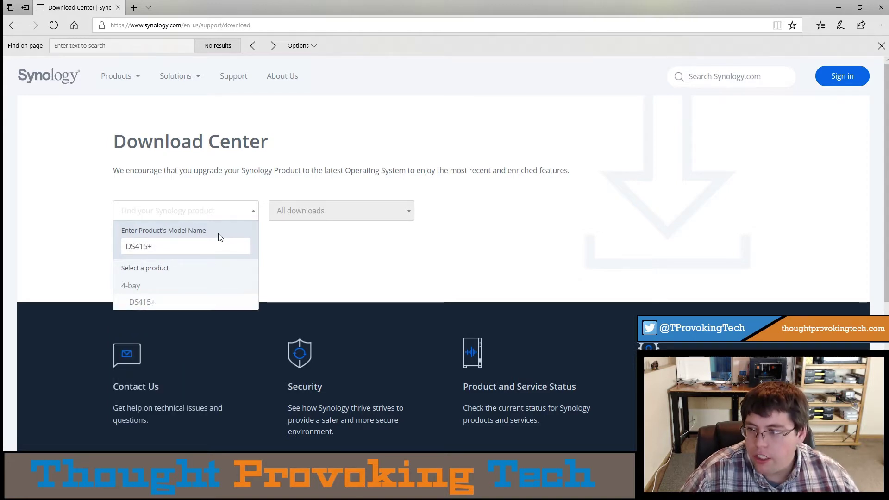
{"action": "left_click", "coordinate": [156, 305]}
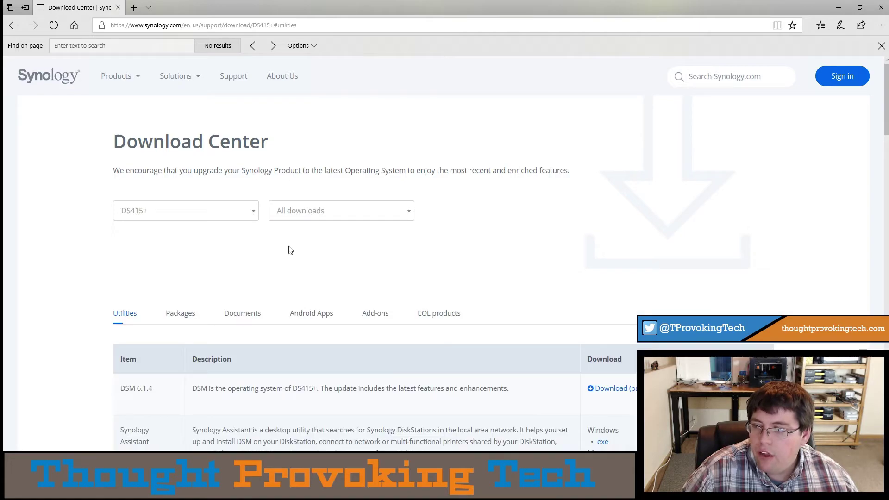
Find Hyper Backup Explorer in the DS415+ Utilities table and download its Windows zip.
{"action": "scroll", "coordinate": [124, 246], "scroll_direction": "down", "scroll_amount": 10}
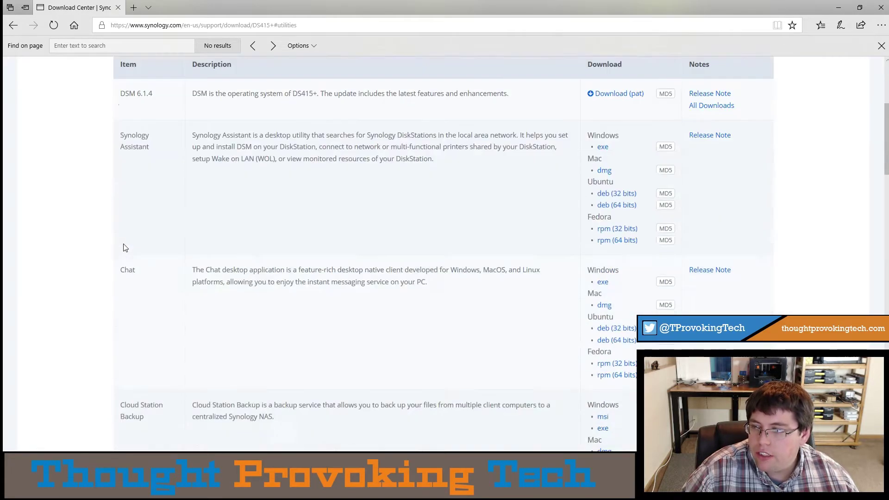
{"action": "scroll", "coordinate": [124, 245], "scroll_direction": "down", "scroll_amount": 16}
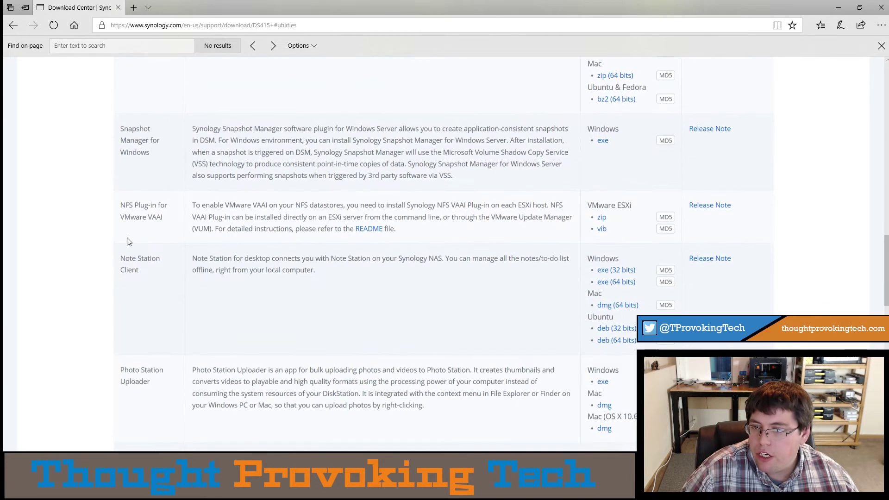
{"action": "scroll", "coordinate": [139, 250], "scroll_direction": "down", "scroll_amount": 2}
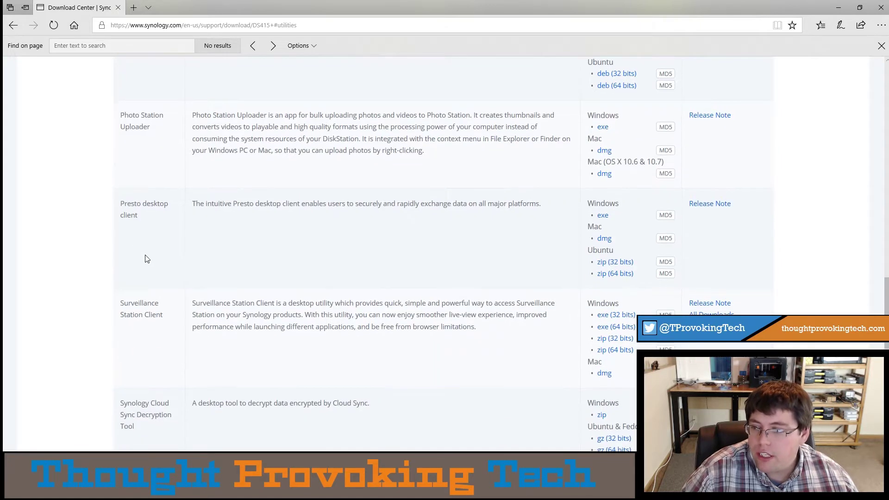
{"action": "scroll", "coordinate": [186, 266], "scroll_direction": "down", "scroll_amount": 3}
{"action": "scroll", "coordinate": [187, 259], "scroll_direction": "up", "scroll_amount": 15}
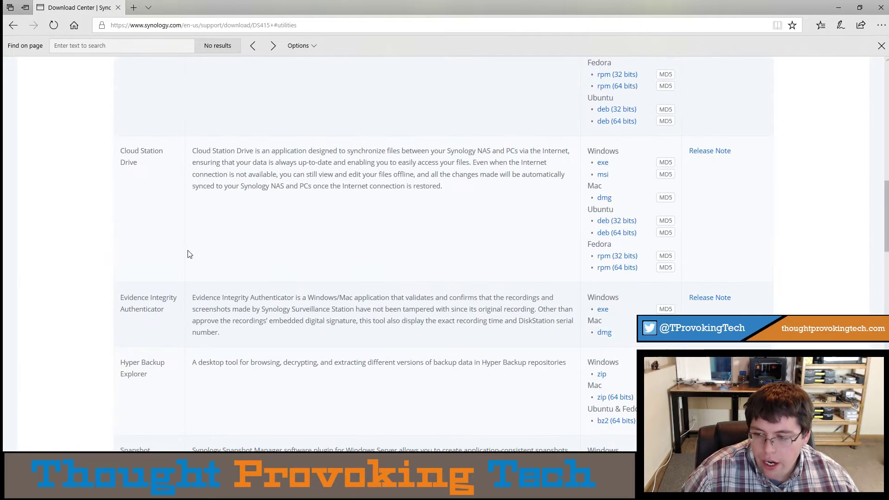
{"action": "scroll", "coordinate": [145, 245], "scroll_direction": "up", "scroll_amount": 2}
{"action": "scroll", "coordinate": [155, 273], "scroll_direction": "down", "scroll_amount": 4}
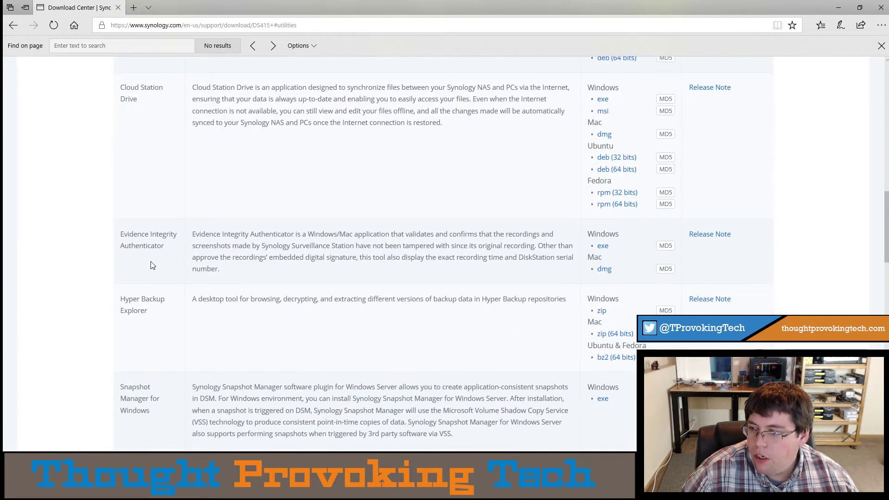
{"action": "left_click", "coordinate": [246, 314]}
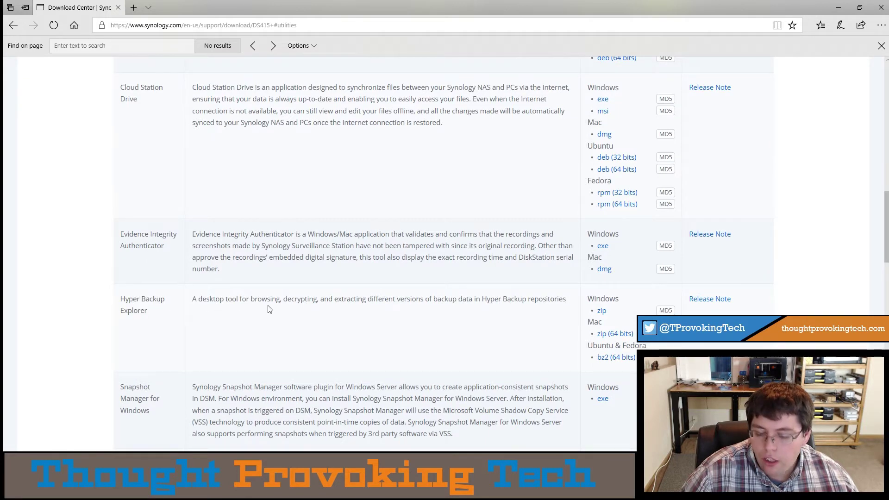
{"action": "key", "text": "ctrl+f"}
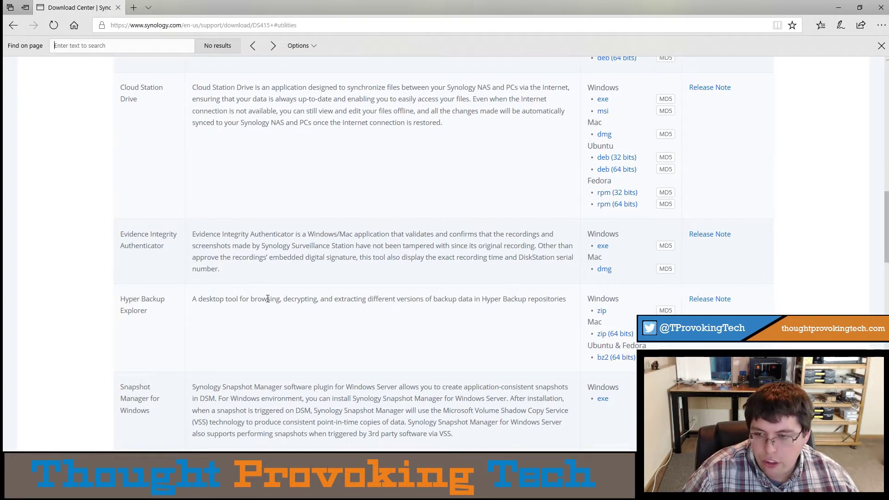
{"action": "right_click", "coordinate": [201, 286]}
{"action": "left_click", "coordinate": [156, 327]}
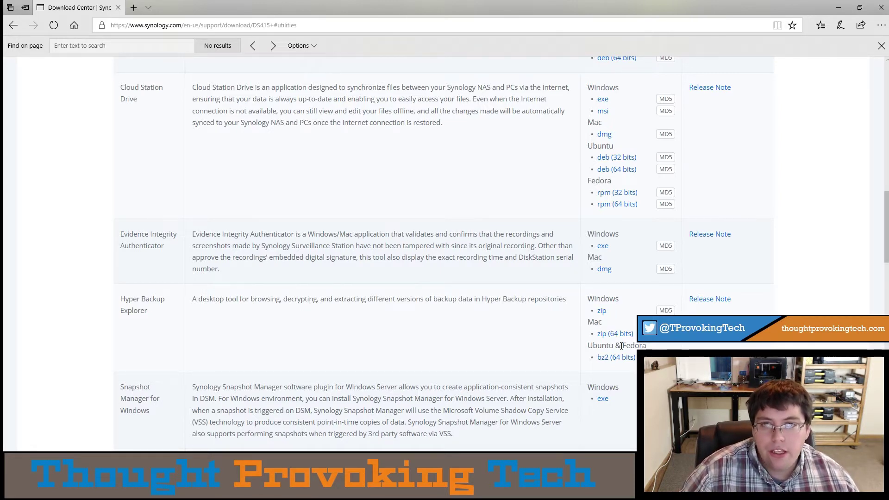
{"action": "left_click", "coordinate": [602, 311]}
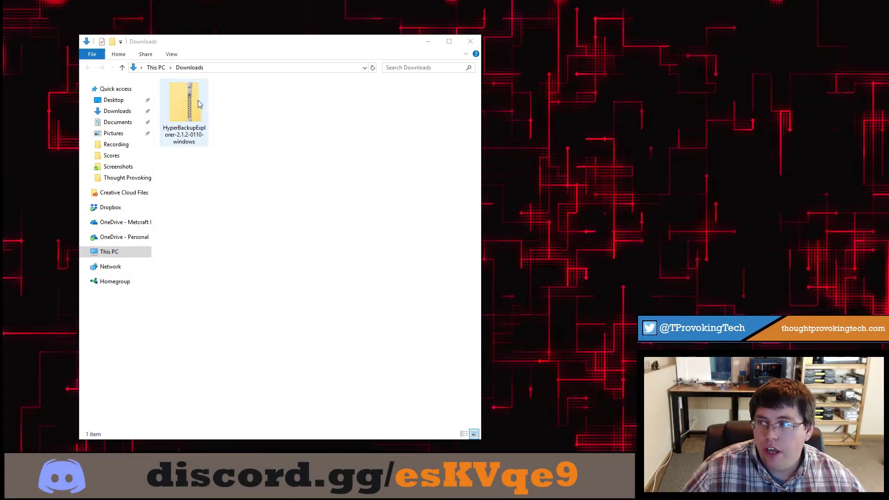
Extract HyperBackupExplorer-2.1.2-0110-windows.zip into its own folder in Downloads.
{"action": "left_click", "coordinate": [194, 99]}
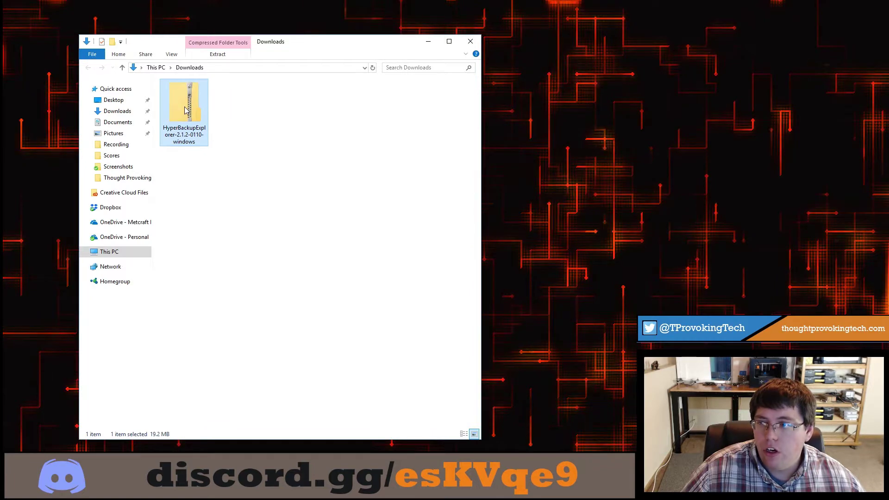
{"action": "right_click", "coordinate": [184, 108]}
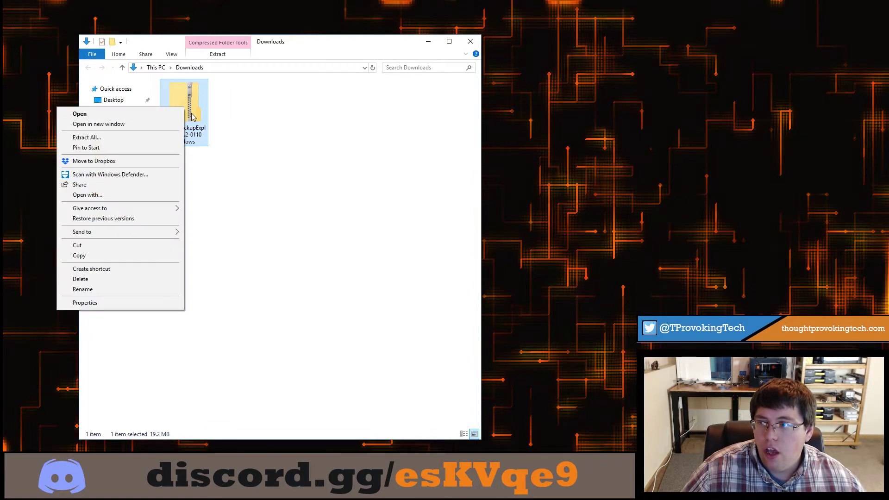
{"action": "left_click", "coordinate": [149, 139]}
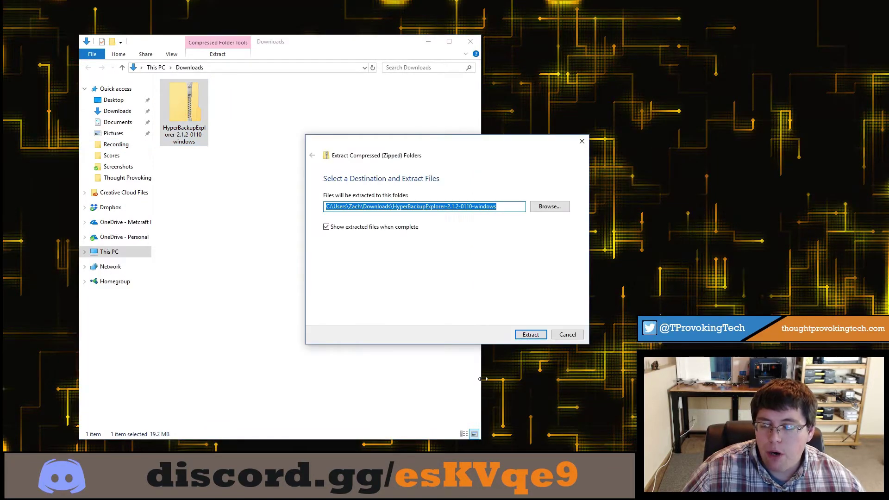
{"action": "left_click", "coordinate": [531, 334]}
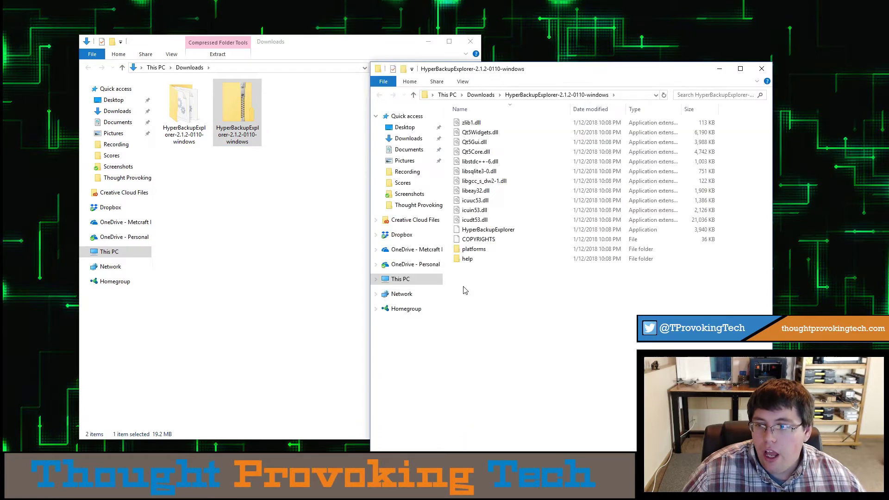
Select the HyperBackupExplorer application in the extracted folder.
{"action": "left_click", "coordinate": [501, 233]}
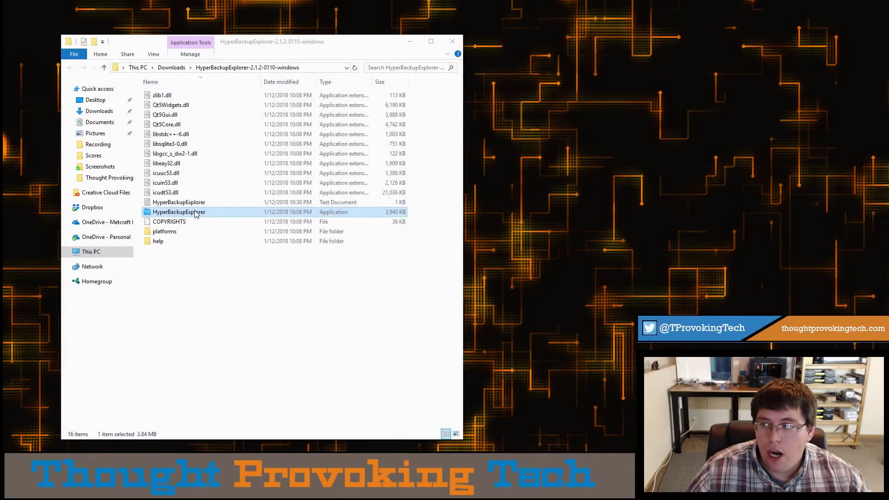
Launch HyperBackupExplorer and move its Welcome window to the right.
{"action": "double_click", "coordinate": [195, 212]}
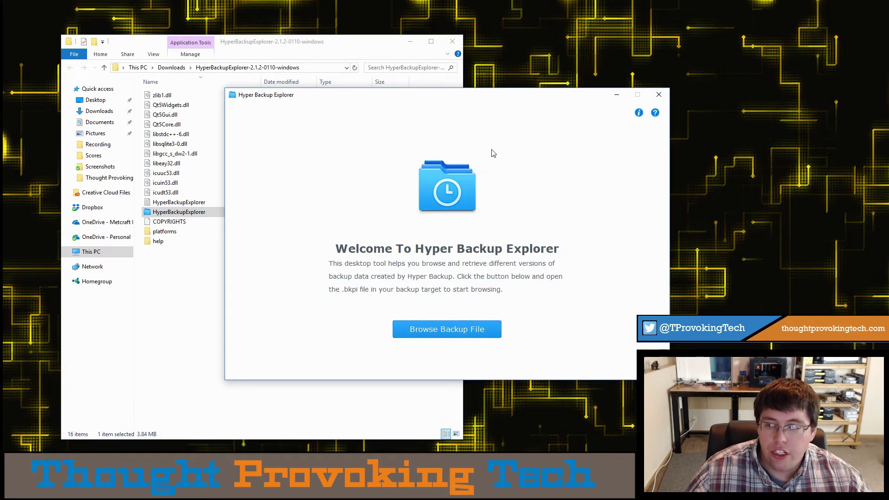
{"action": "left_click_drag", "start_coordinate": [491, 99], "coordinate": [715, 107]}
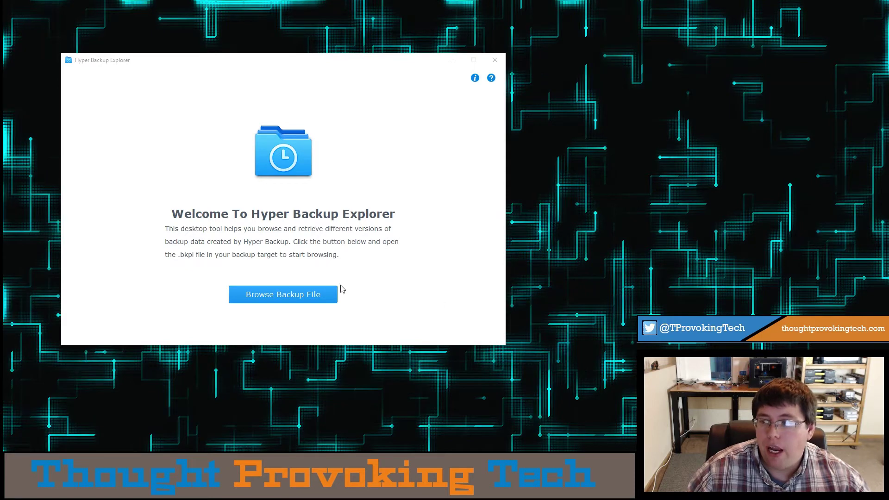
Browse for a backup file through Network and open the STARKINDUSTRIES NAS shares.
{"action": "left_click", "coordinate": [267, 296]}
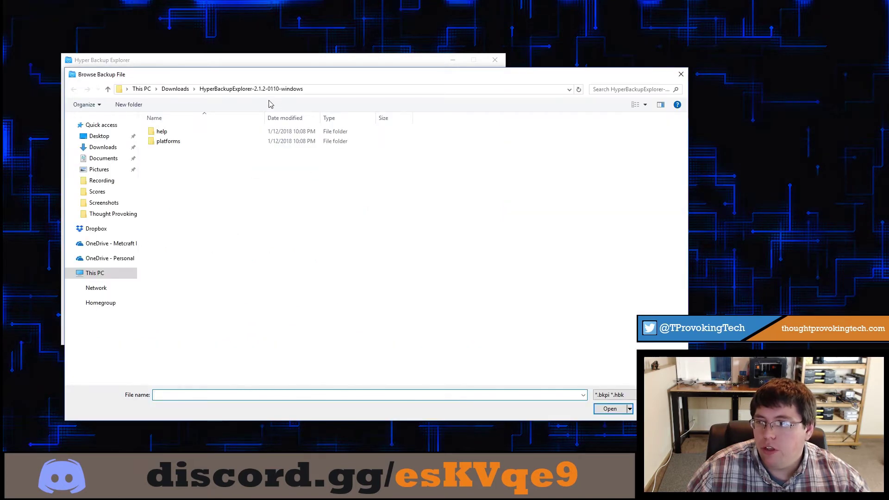
{"action": "left_click", "coordinate": [97, 289]}
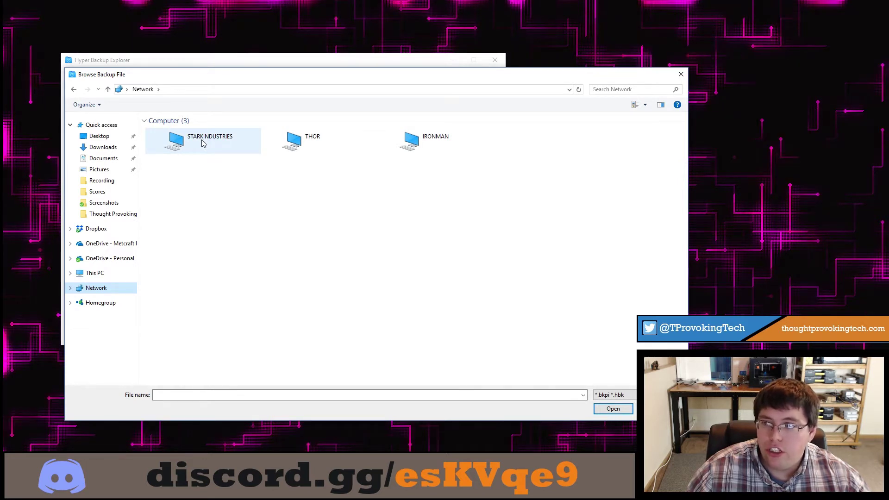
{"action": "double_click", "coordinate": [202, 144]}
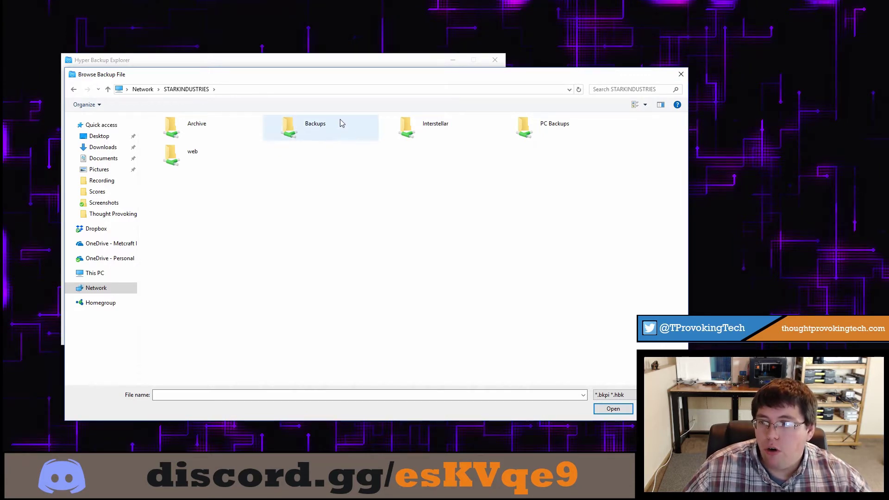
Open SynologyHyperBackup.bkpi from Backups > DailyBackup.hbk and reposition the backup browser window.
{"action": "double_click", "coordinate": [297, 133]}
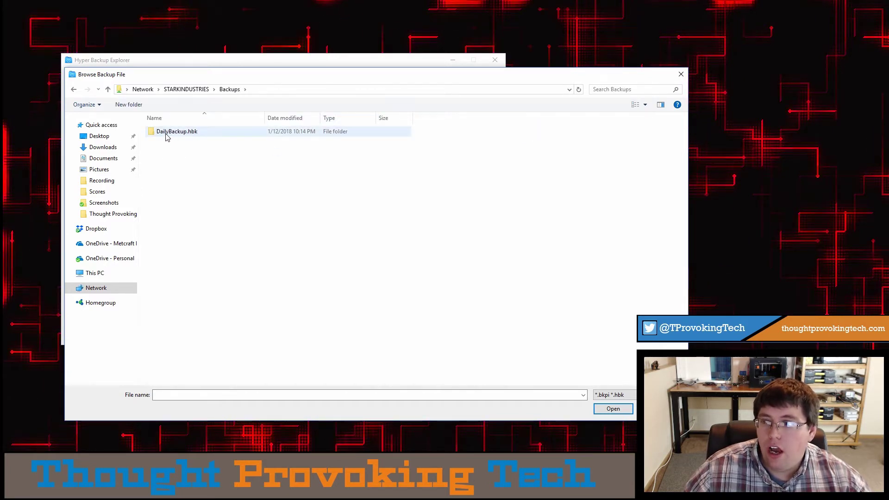
{"action": "left_click", "coordinate": [186, 138]}
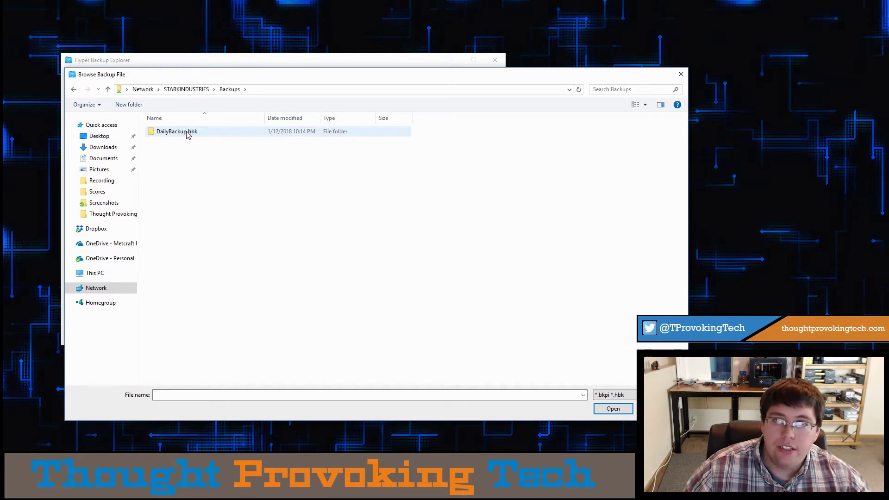
{"action": "double_click", "coordinate": [188, 132]}
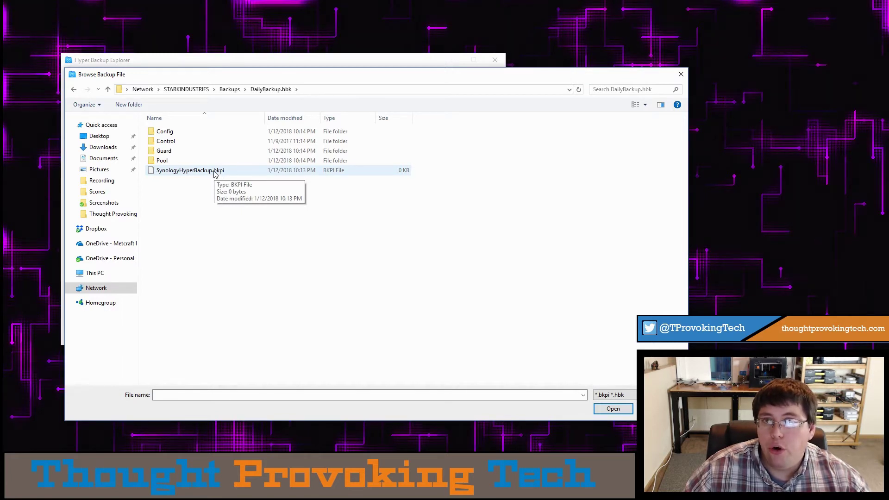
{"action": "left_click", "coordinate": [196, 172]}
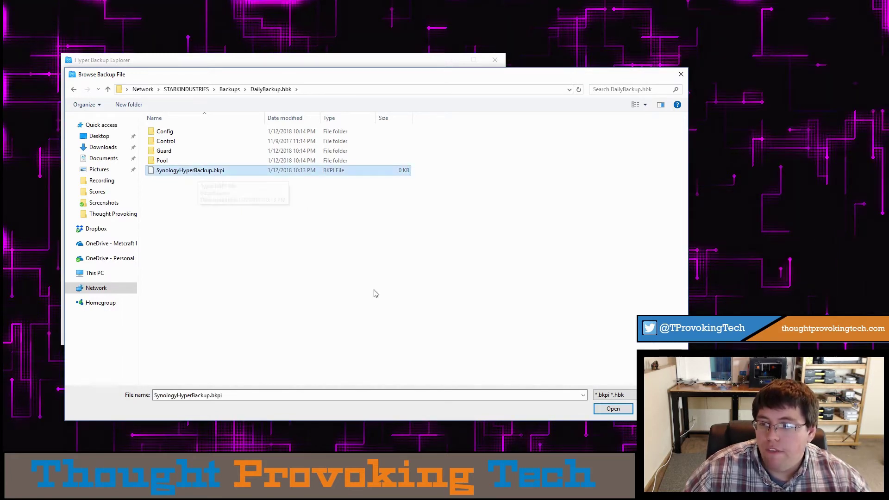
{"action": "left_click", "coordinate": [613, 409]}
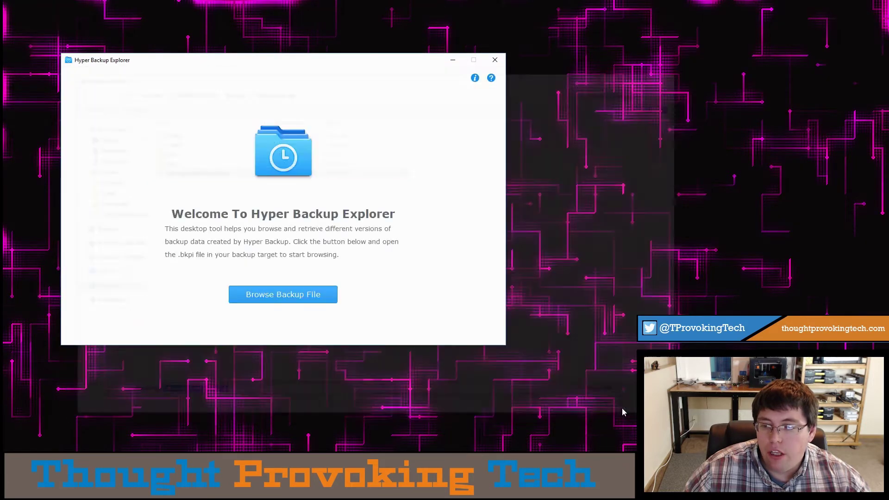
{"action": "left_click_drag", "start_coordinate": [300, 68], "coordinate": [511, 87]}
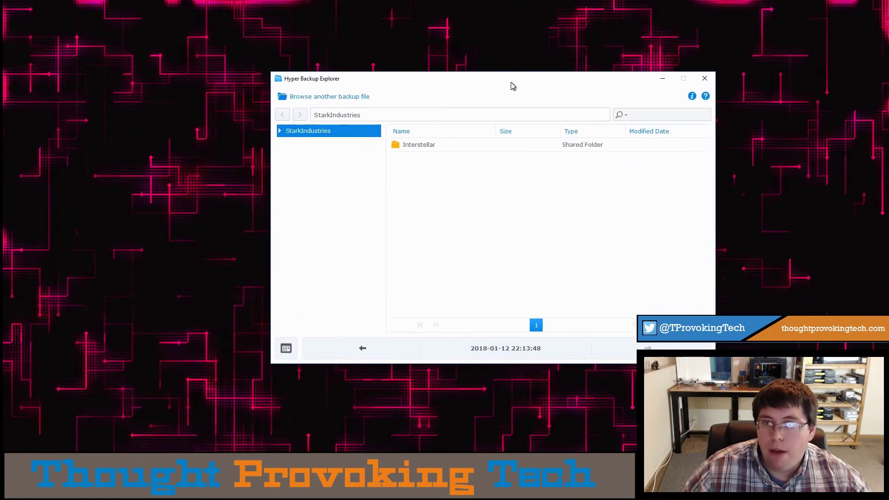
Go into Interstellar > Dropbox in the backup and select WinnerWinner.png.
{"action": "double_click", "coordinate": [446, 150]}
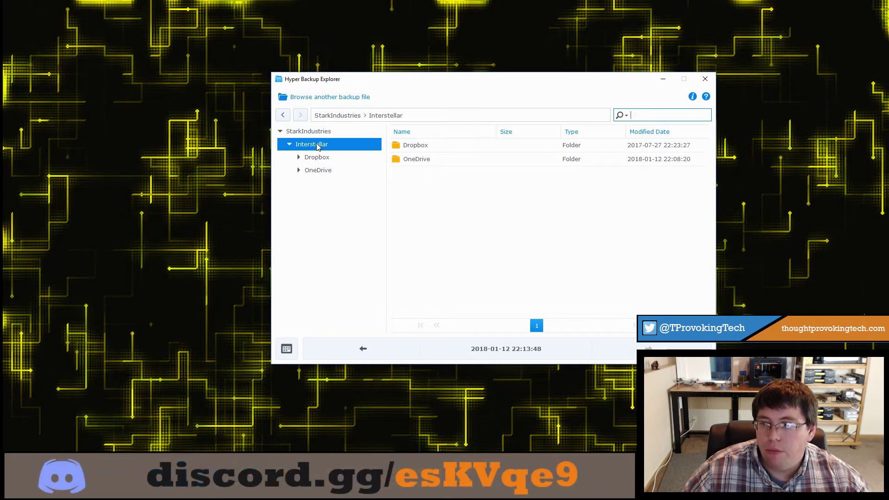
{"action": "left_click", "coordinate": [412, 146]}
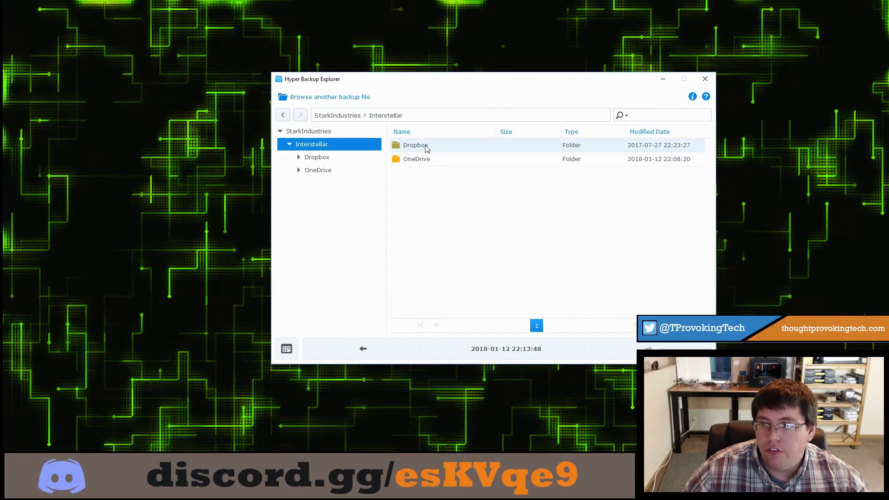
{"action": "double_click", "coordinate": [415, 148]}
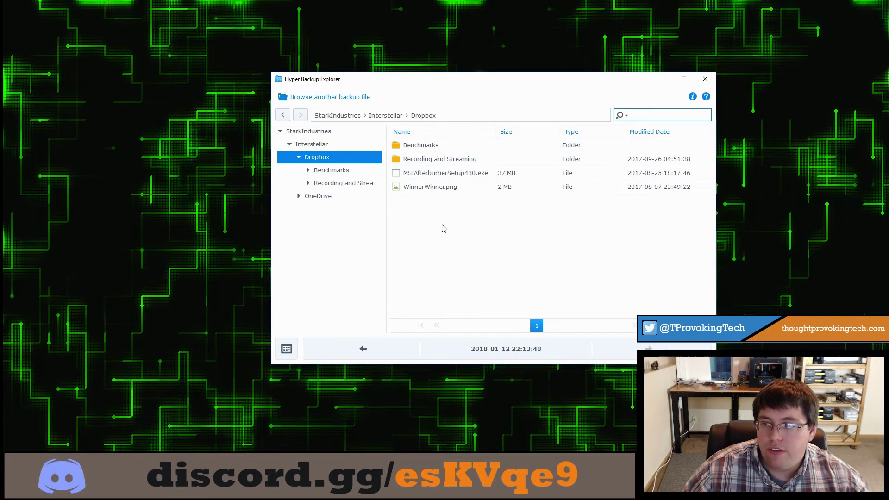
{"action": "left_click", "coordinate": [447, 187]}
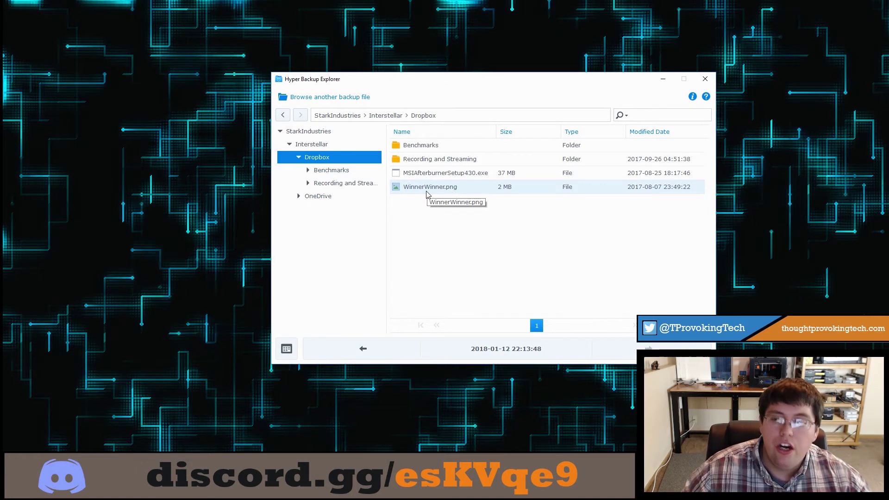
{"action": "right_click", "coordinate": [443, 188]}
{"action": "left_click", "coordinate": [426, 190]}
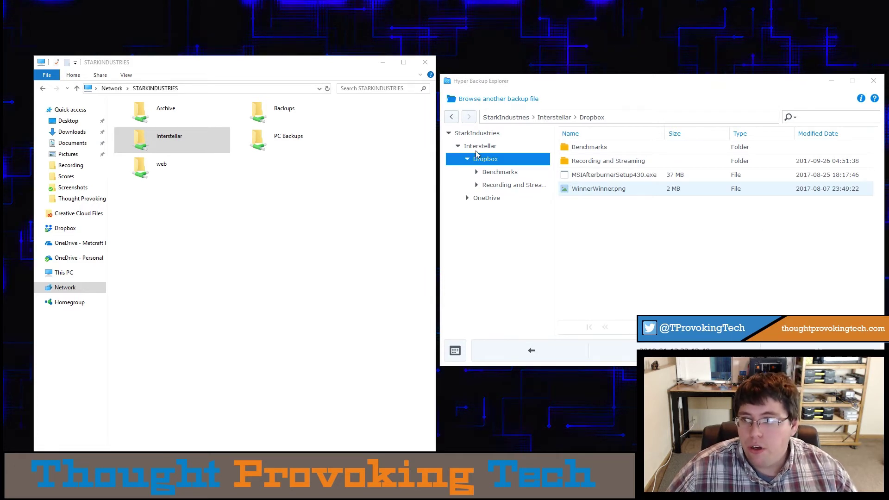
In Explorer, open the live Interstellar > Dropbox share and select WinnerWinner.
{"action": "left_click", "coordinate": [105, 82]}
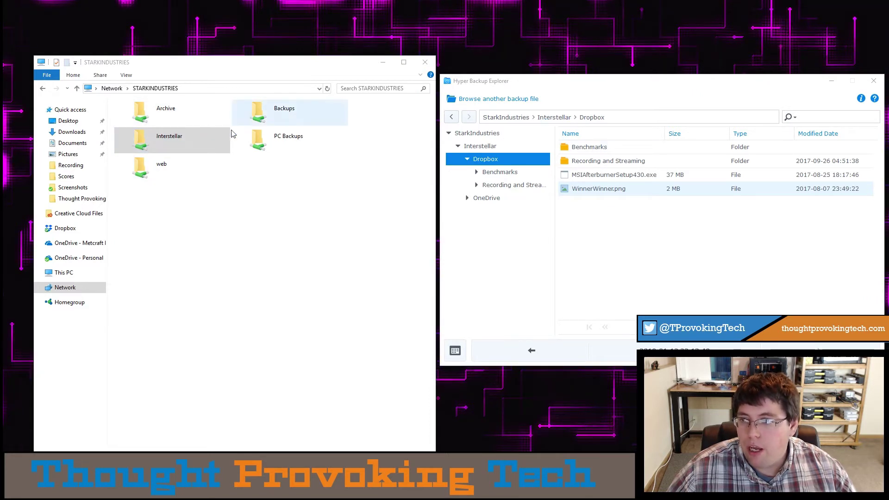
{"action": "left_click", "coordinate": [183, 132]}
{"action": "double_click", "coordinate": [184, 133]}
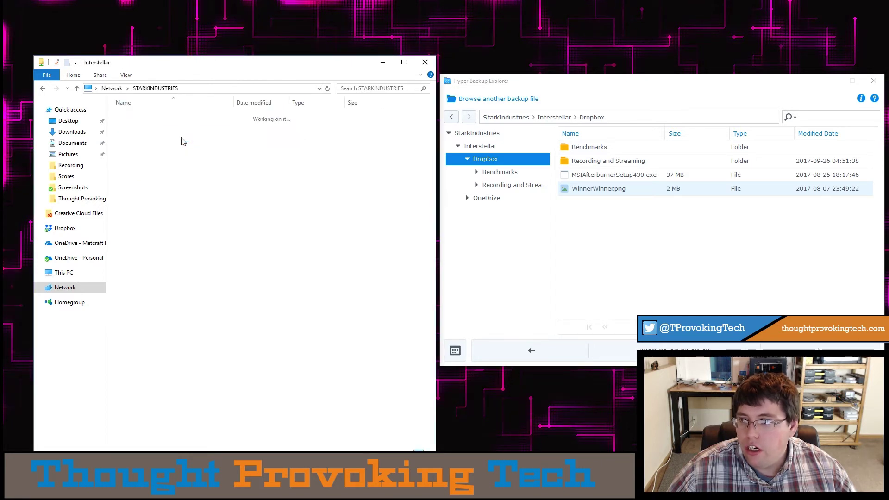
{"action": "double_click", "coordinate": [172, 128]}
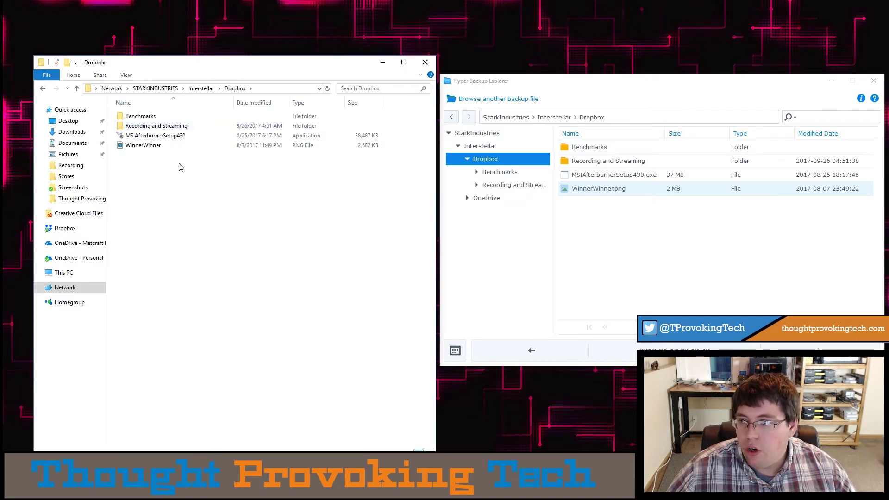
{"action": "left_click", "coordinate": [175, 148]}
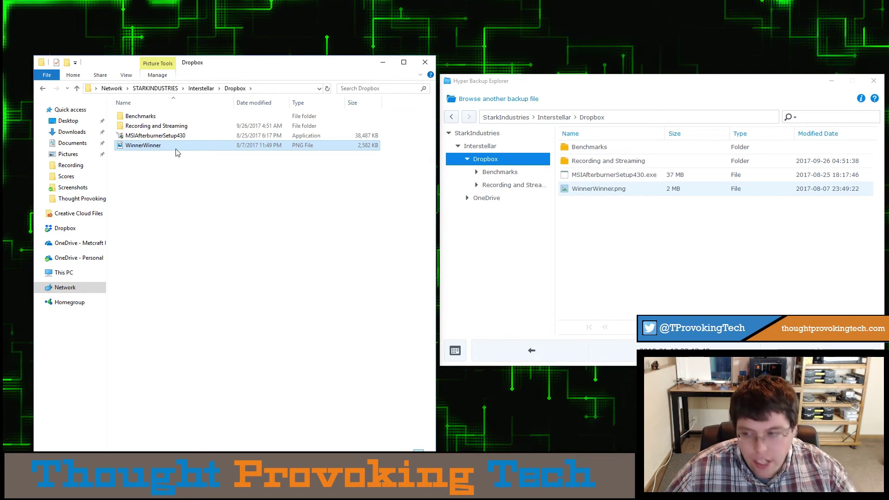
Permanently delete the 2,582 KB WinnerWinner PNG and confirm with Yes.
{"action": "key", "text": "Delete"}
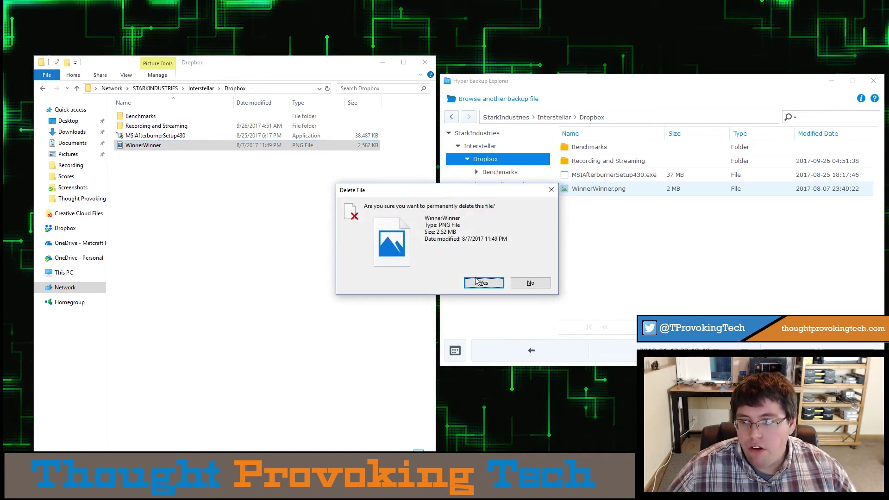
{"action": "left_click", "coordinate": [482, 283]}
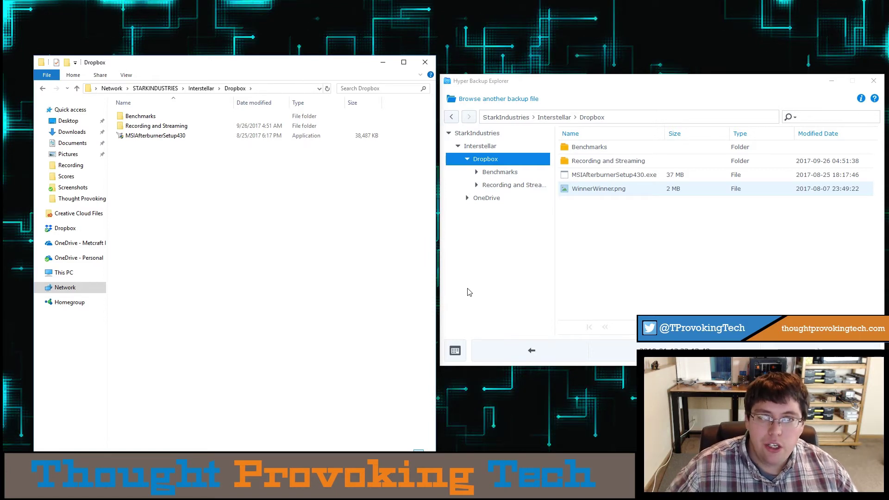
Select WinnerWinner.png in the backup's Benchmarks folder.
{"action": "left_click", "coordinate": [611, 191]}
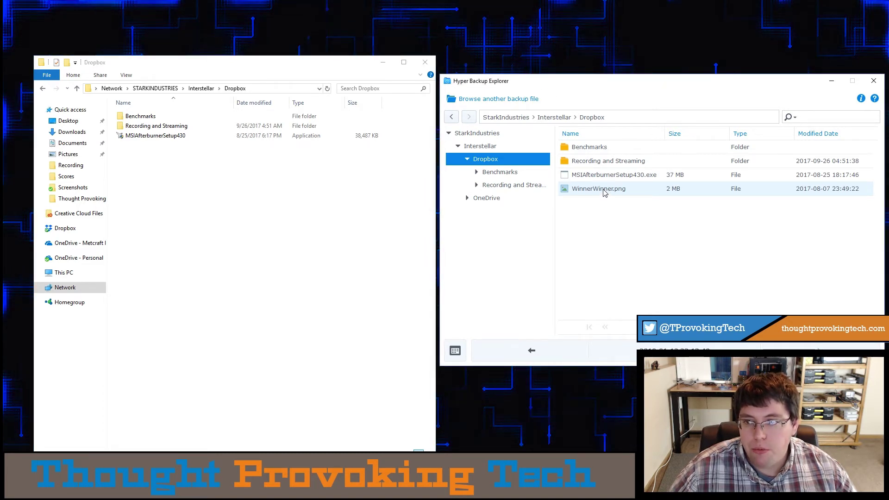
{"action": "left_click", "coordinate": [594, 154]}
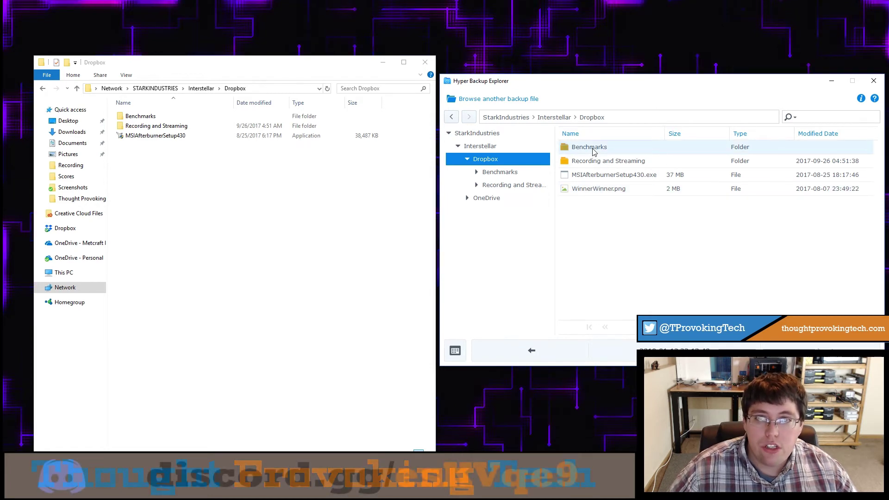
{"action": "left_click", "coordinate": [596, 194]}
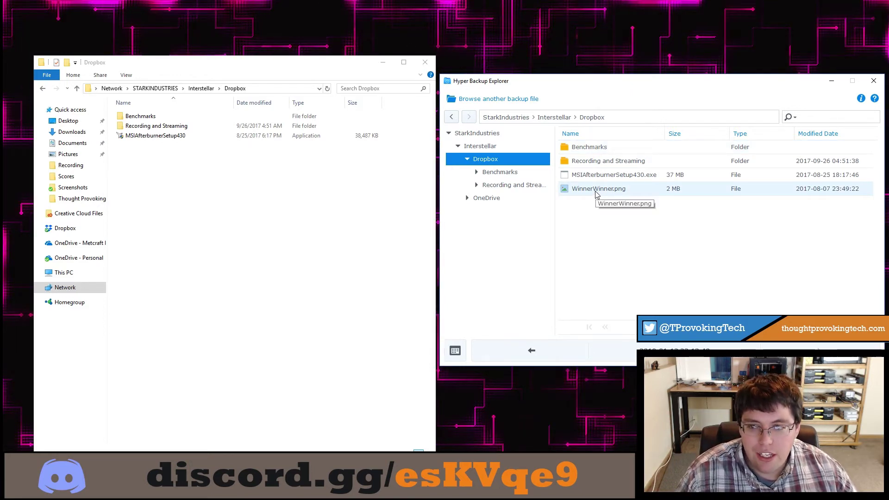
Copy WinnerWinner.png into the STARKINDUSTRIES Interstellar Dropbox folder.
{"action": "right_click", "coordinate": [596, 195]}
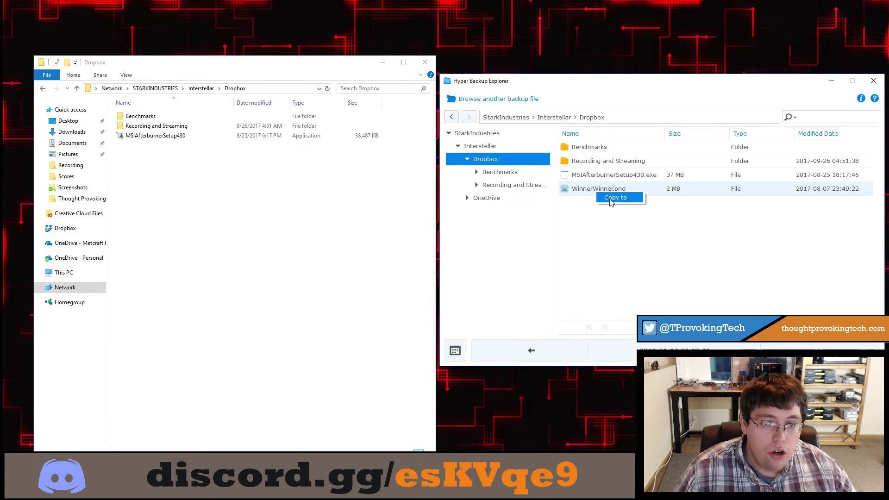
{"action": "left_click", "coordinate": [610, 199]}
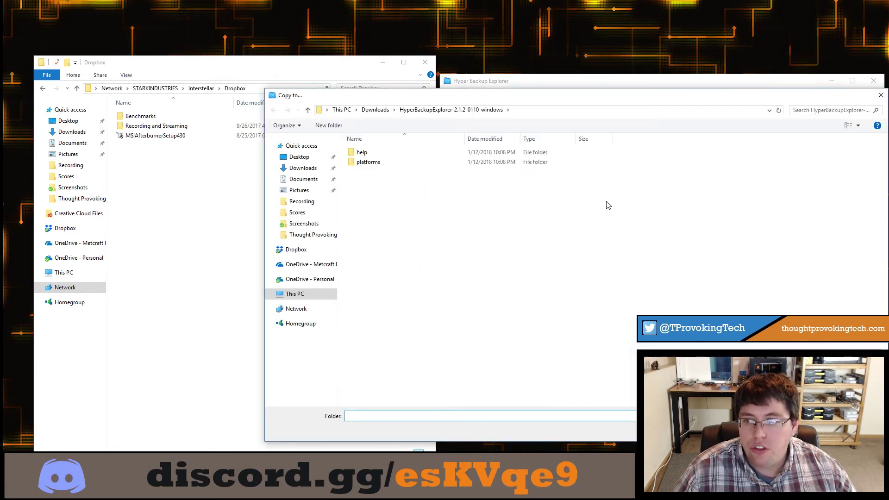
{"action": "left_click", "coordinate": [292, 309]}
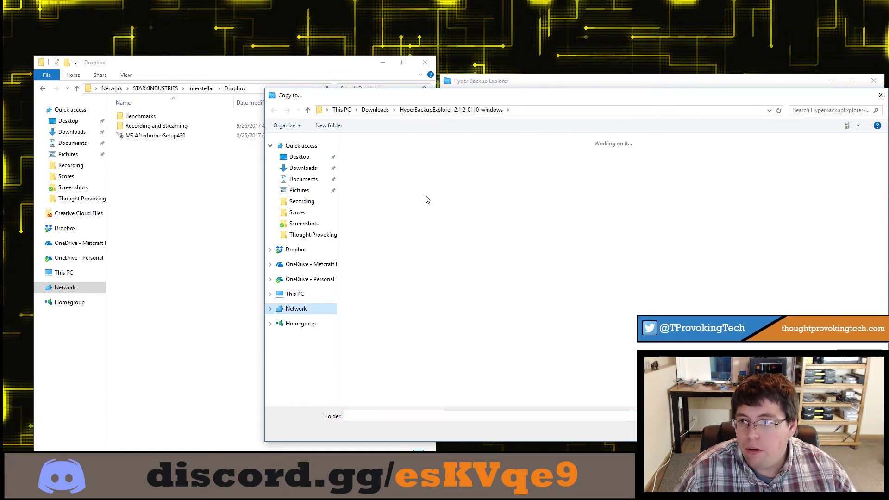
{"action": "left_click", "coordinate": [501, 170]}
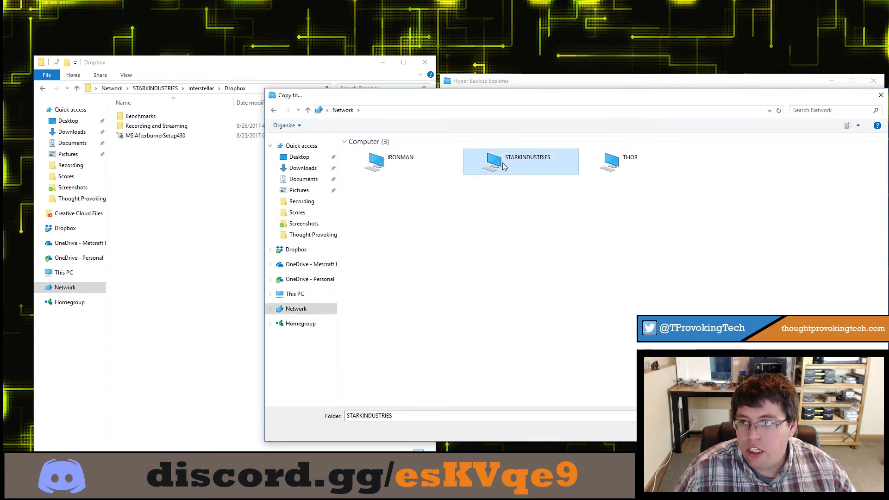
{"action": "double_click", "coordinate": [502, 167]}
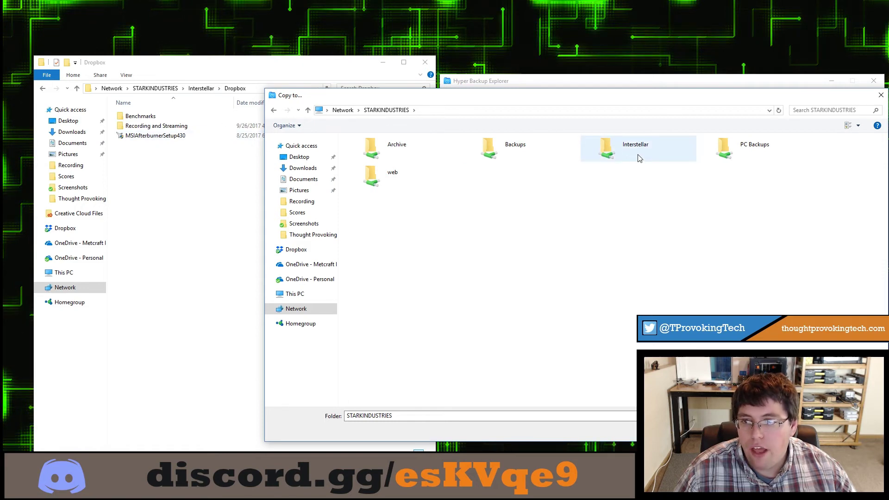
{"action": "double_click", "coordinate": [609, 149]}
{"action": "double_click", "coordinate": [370, 163]}
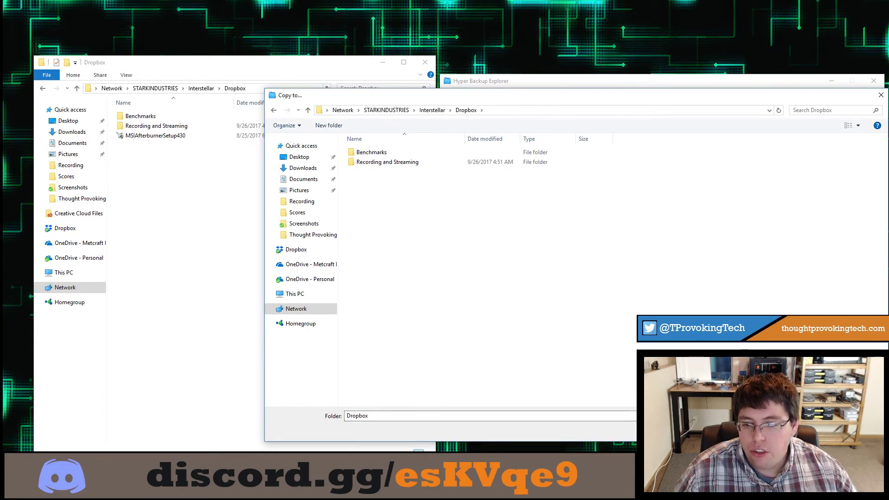
{"action": "key", "text": "Return"}
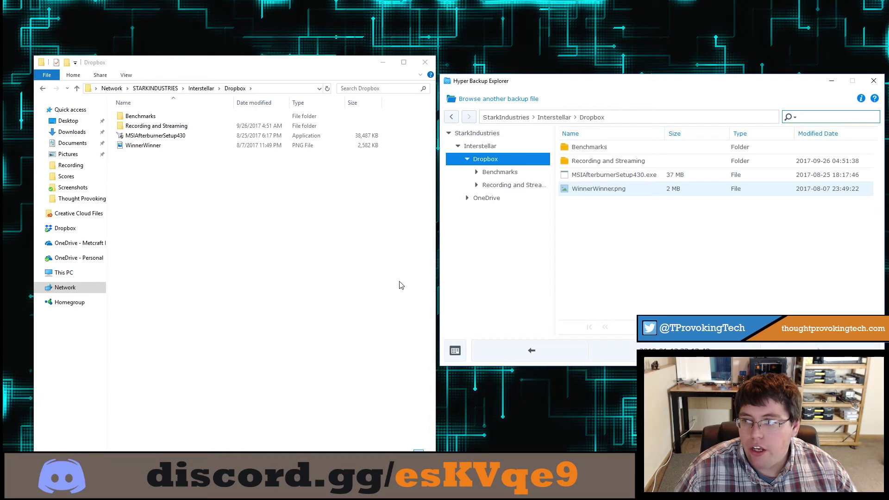
{"action": "left_click", "coordinate": [141, 145]}
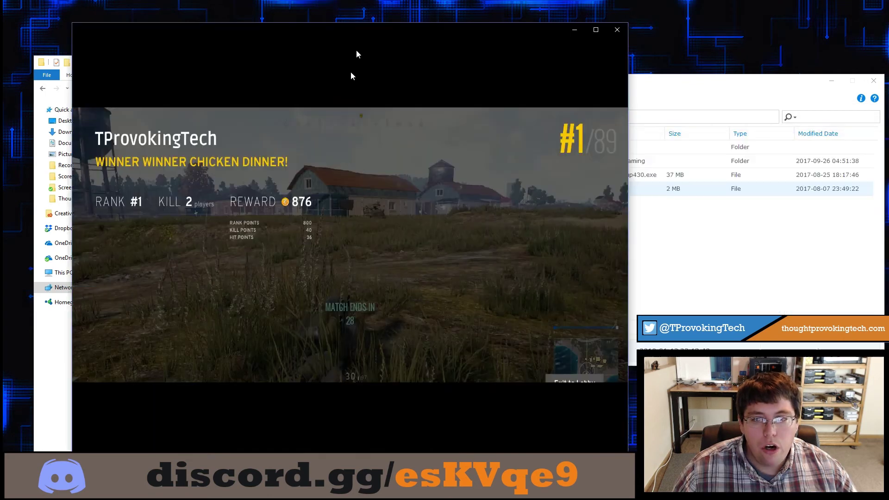
{"action": "left_click_drag", "start_coordinate": [356, 54], "coordinate": [366, 5]}
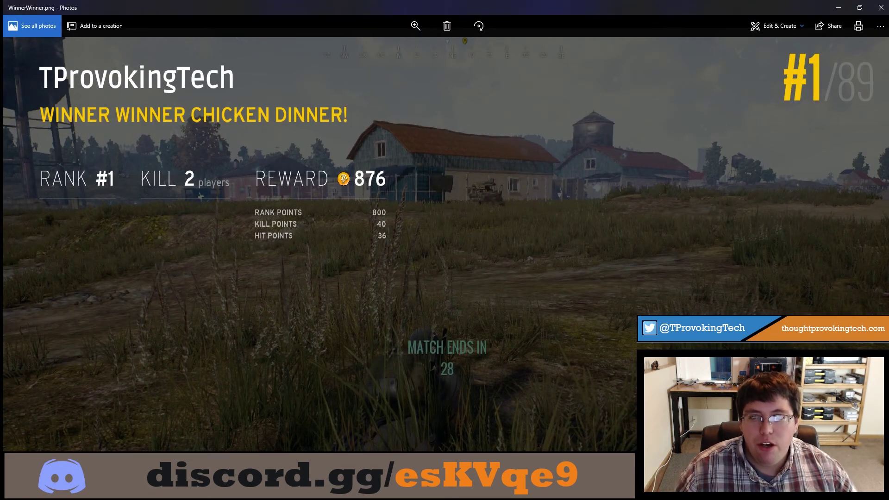
{"action": "left_click", "coordinate": [879, 8]}
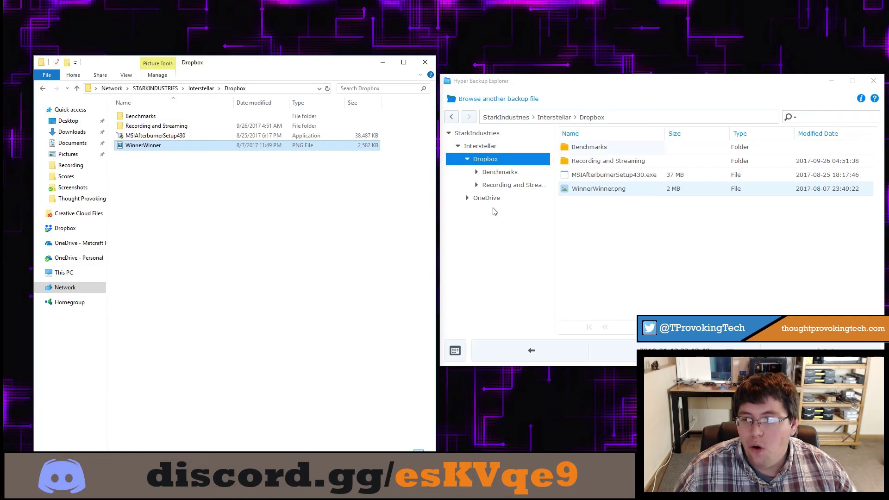
{"action": "left_click", "coordinate": [630, 264]}
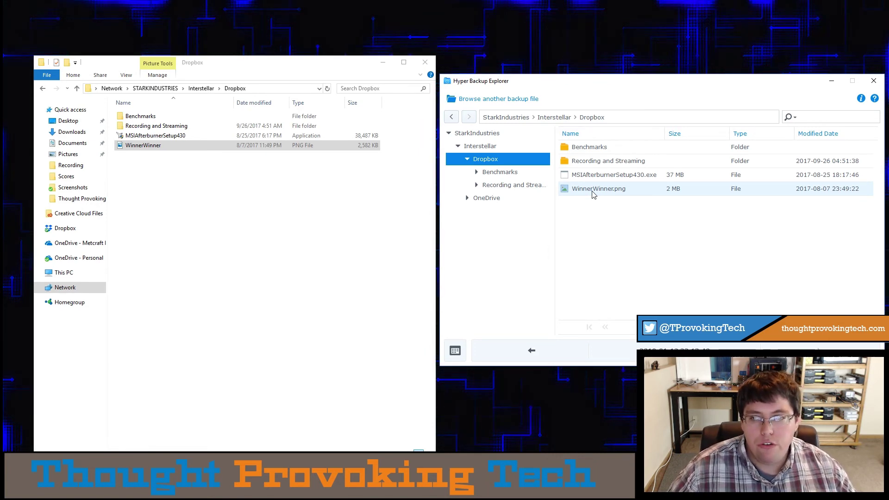
Start a Copy to of WinnerWinner.png with the Desktop as the destination.
{"action": "right_click", "coordinate": [593, 194]}
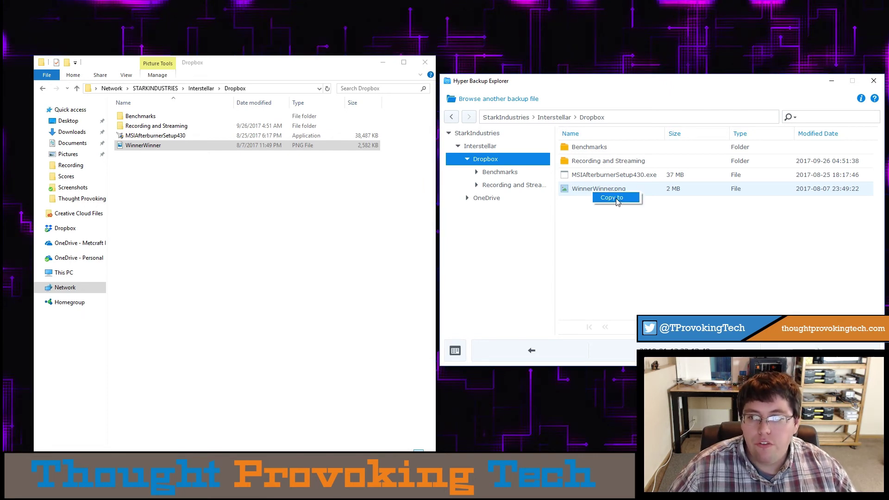
{"action": "left_click", "coordinate": [612, 198]}
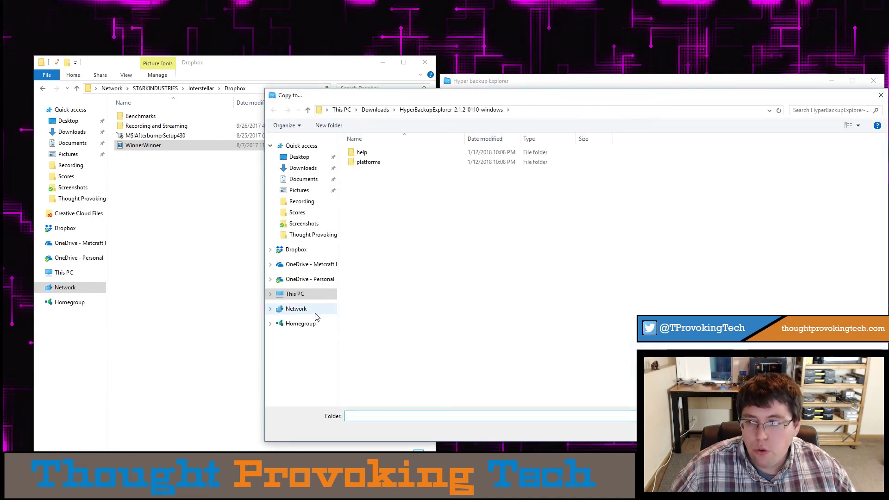
{"action": "left_click", "coordinate": [301, 157]}
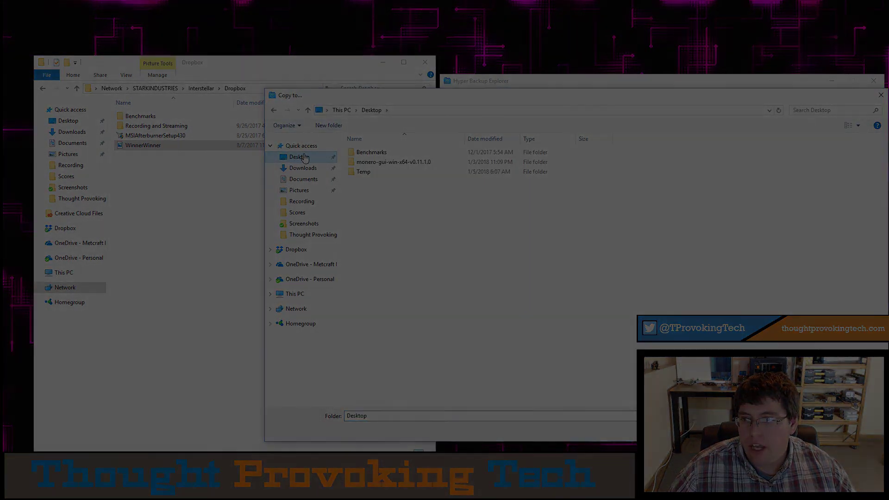